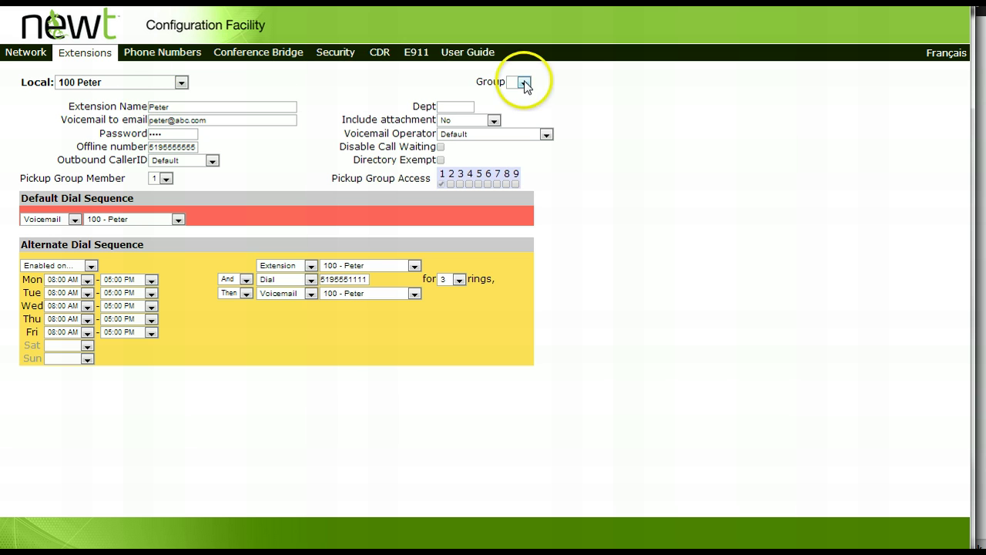
Put extension 100 in group 2, apply the change, and reload the page.
click(524, 81)
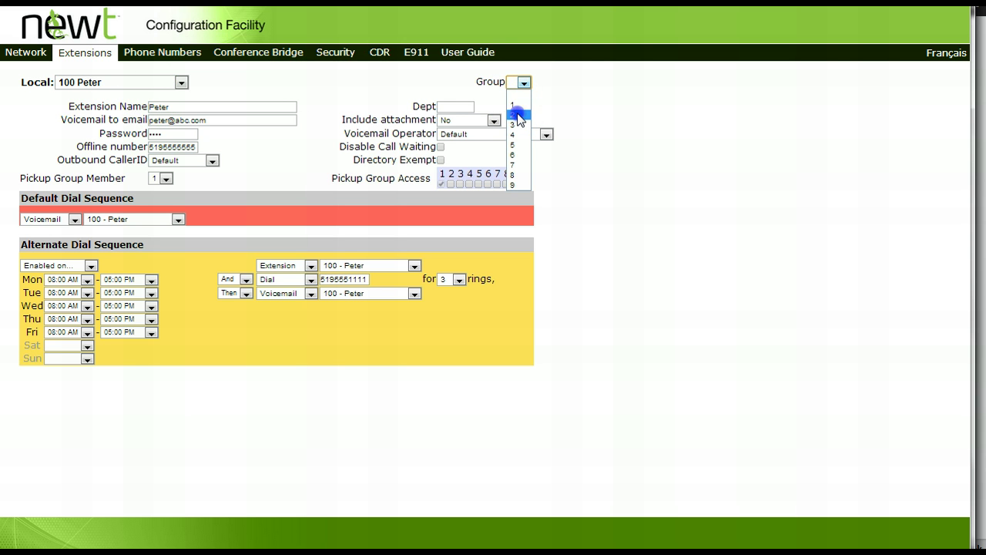
click(519, 114)
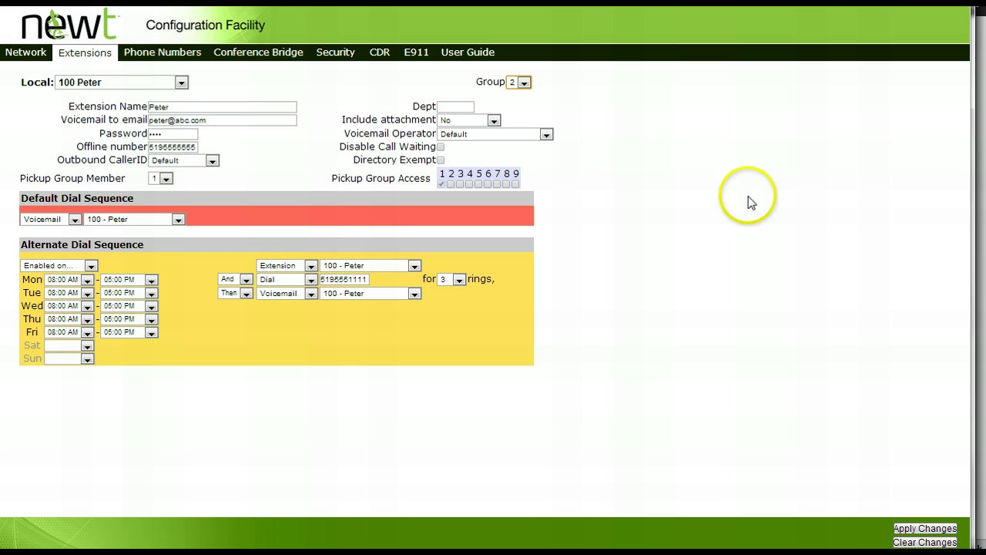
click(909, 529)
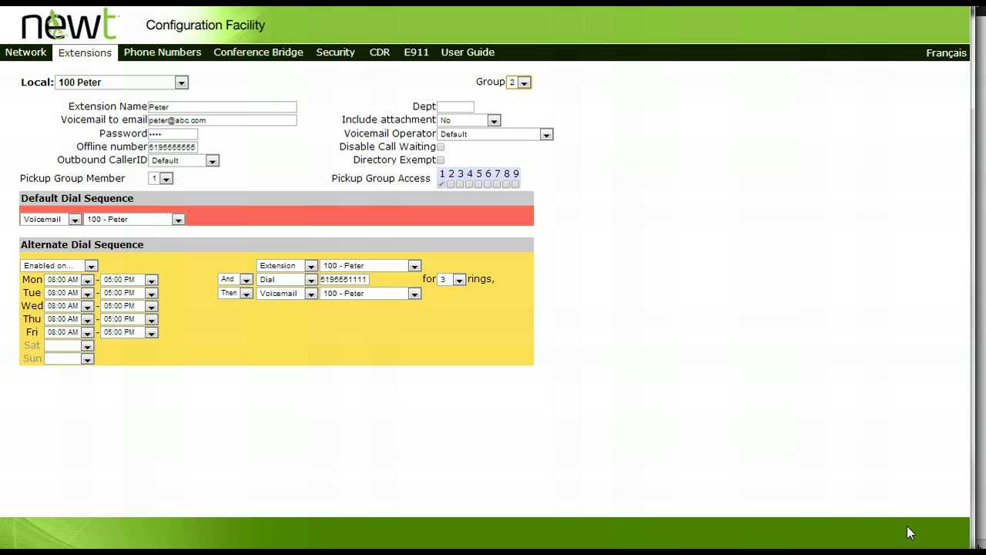
click(87, 65)
Select extension 210, put it in group 2, apply, and reload the page.
click(179, 81)
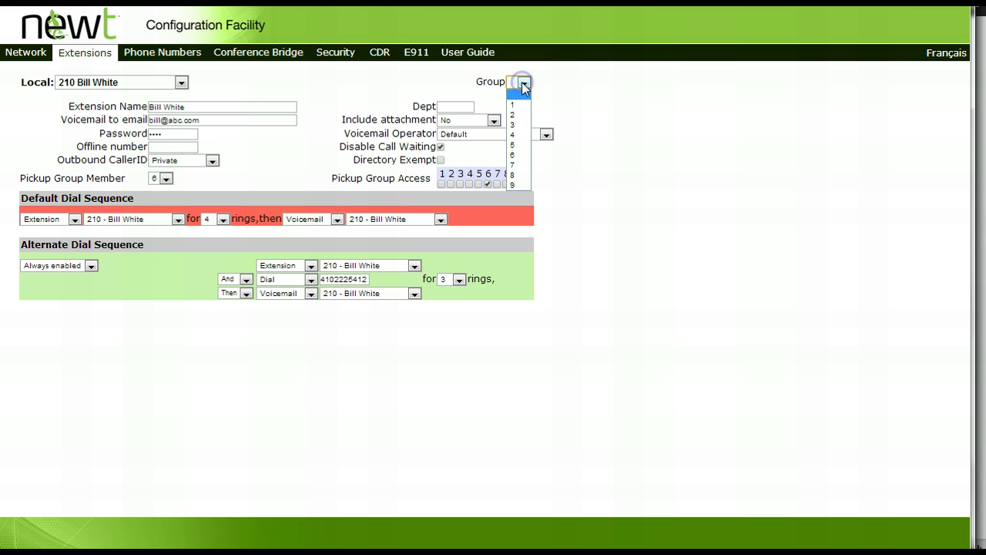
click(521, 114)
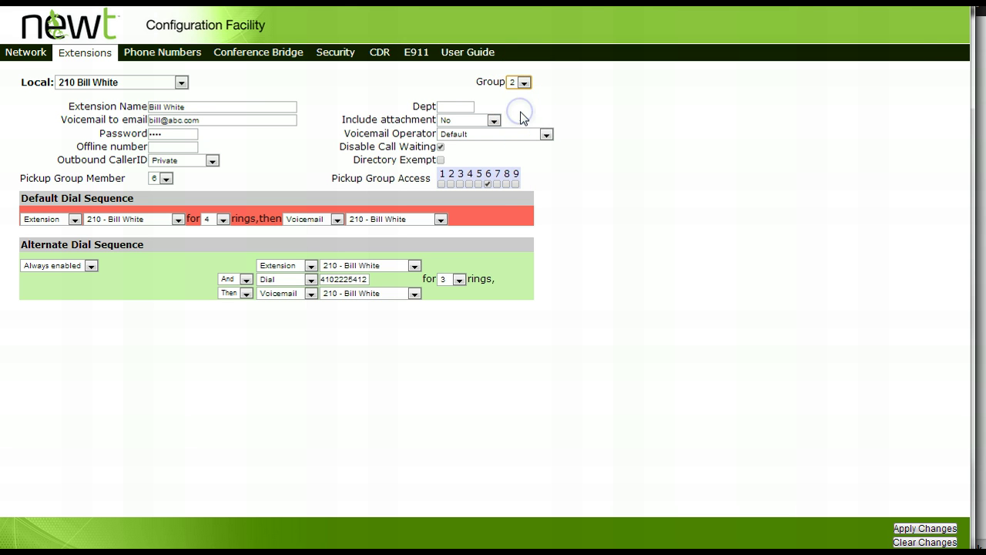
click(750, 158)
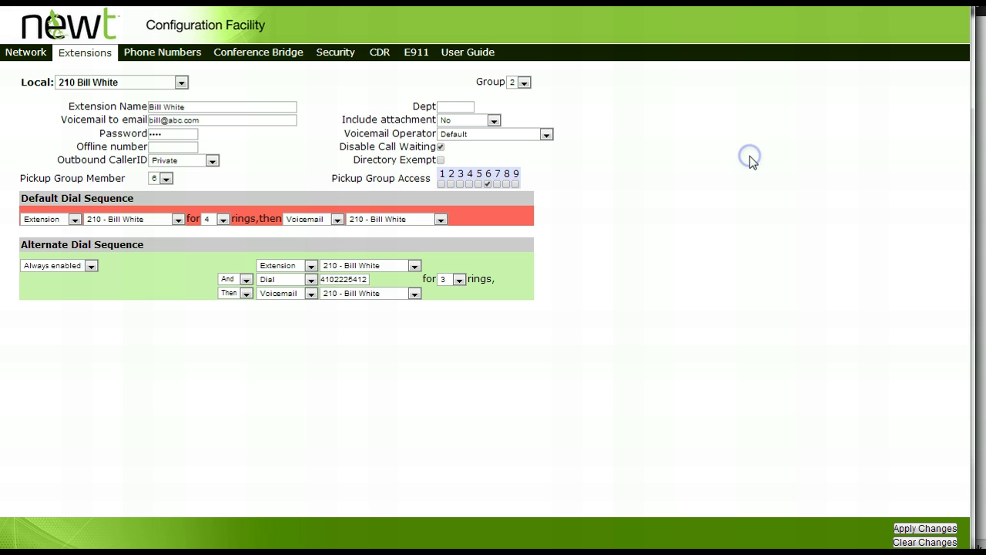
click(903, 530)
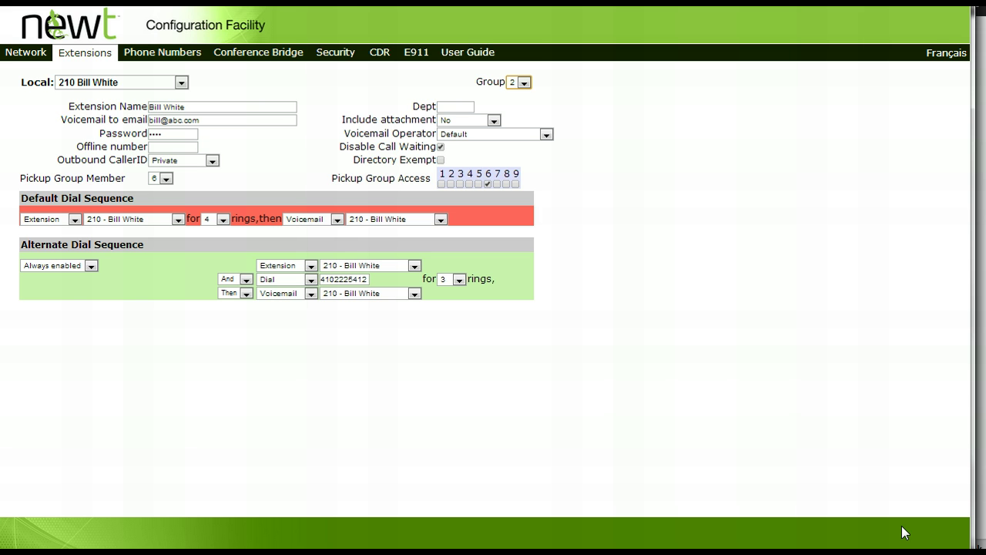
click(88, 57)
Switch to virtual extension 223 and name it 'sales Group'.
click(182, 84)
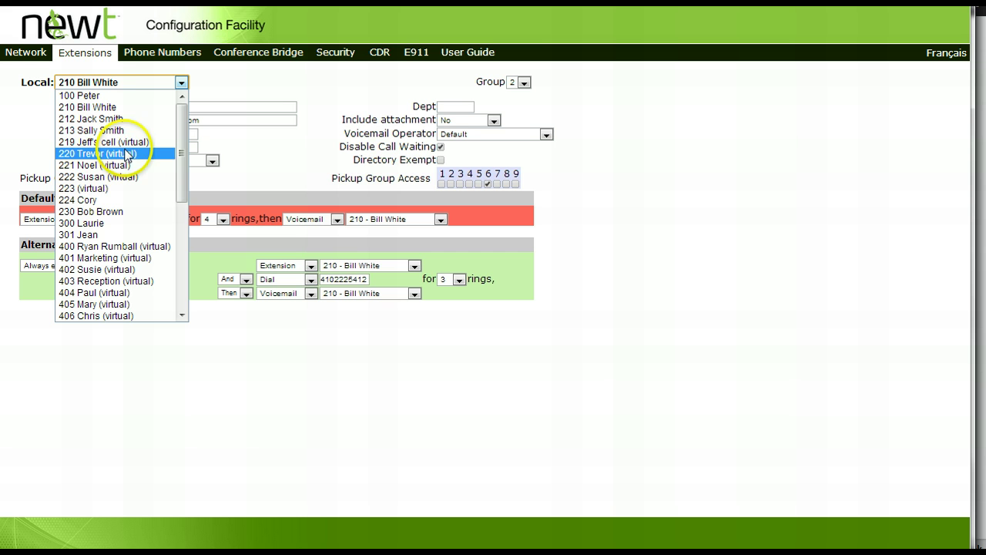
click(98, 193)
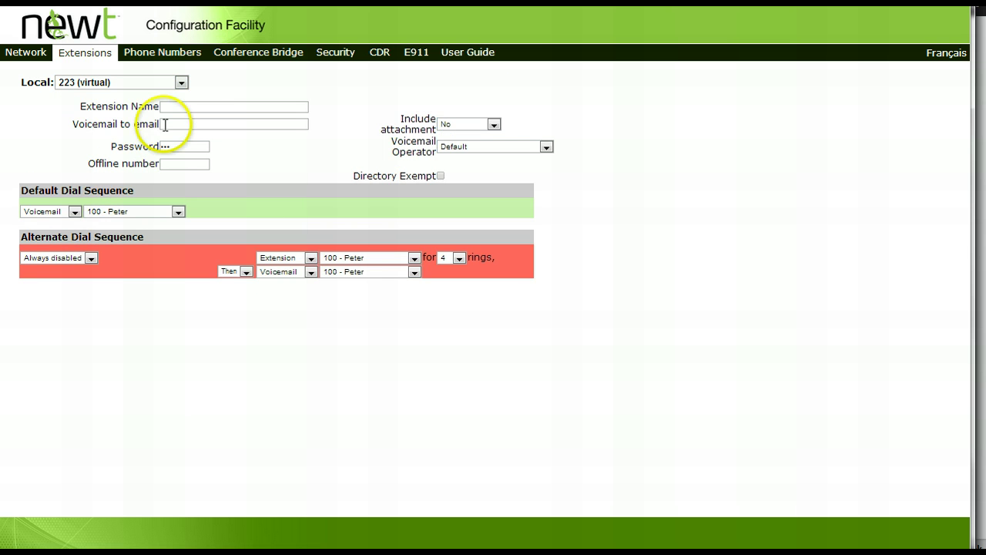
click(178, 106)
text(s)
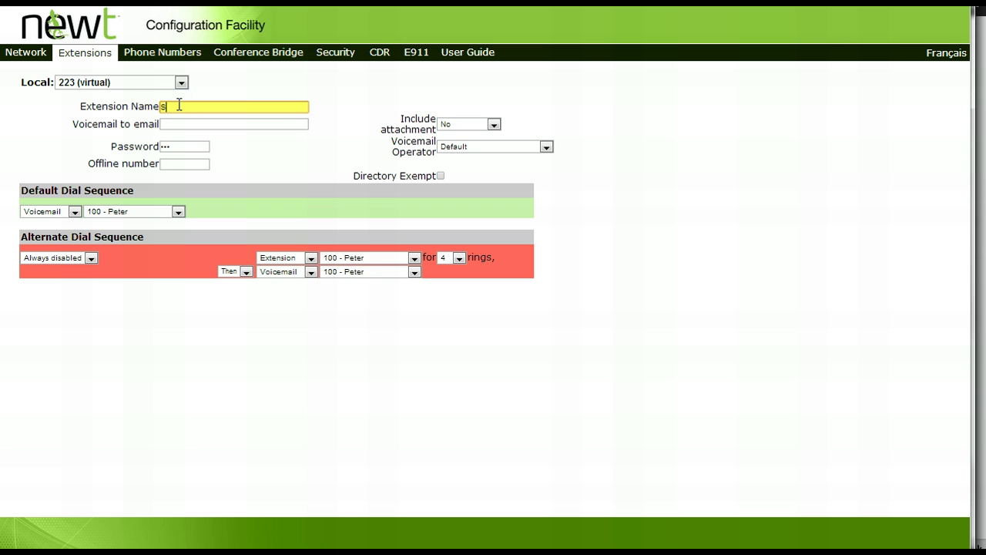
text(ales Group)
Enter the voicemail-to-email address for extension 223.
click(179, 124)
click(180, 124)
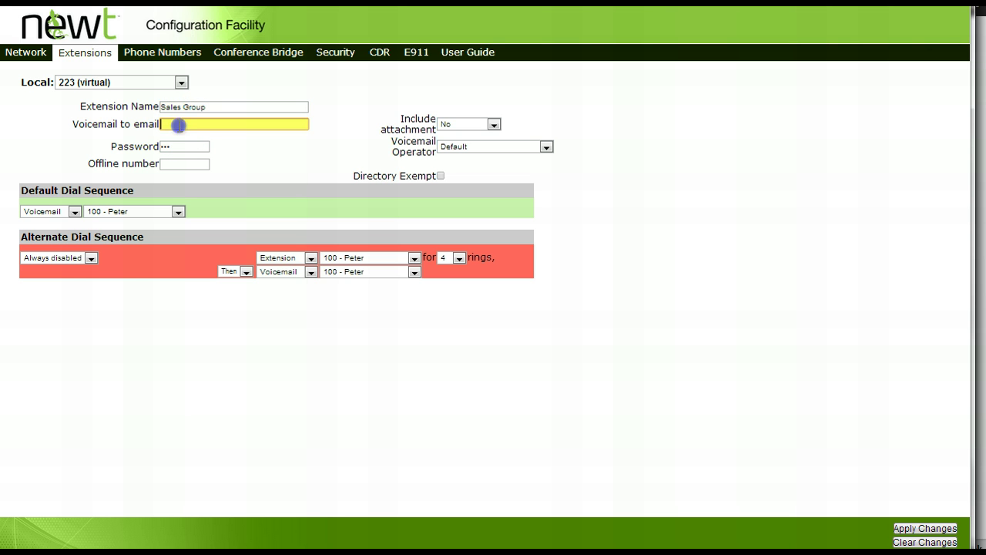
Leave voicemail attachments off and choose extension 213 as voicemail operator.
click(494, 126)
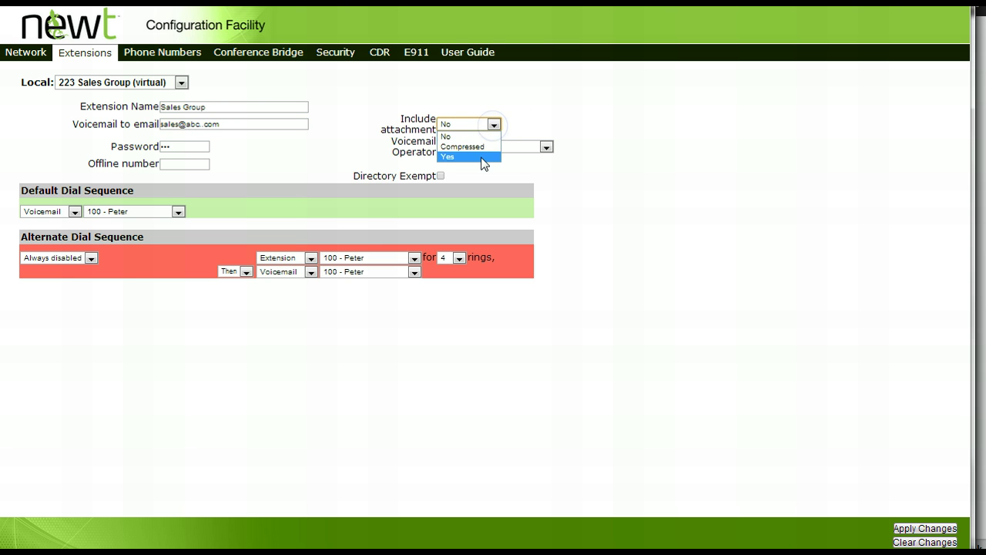
click(479, 147)
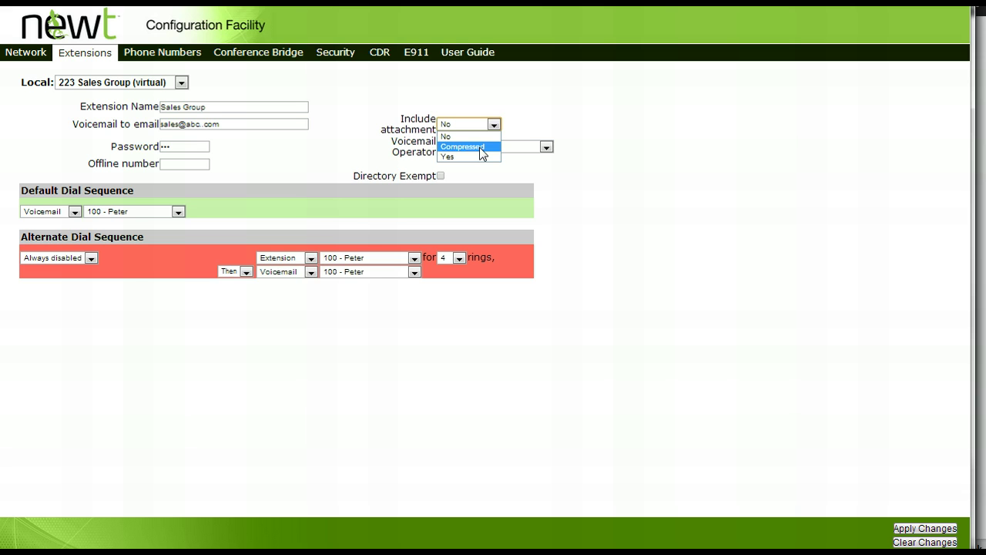
click(482, 146)
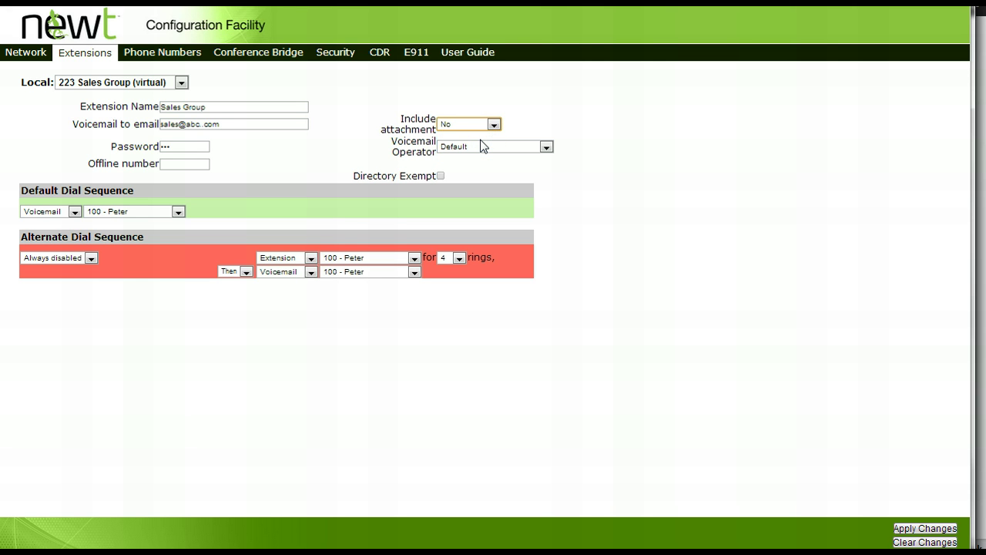
click(536, 148)
click(545, 147)
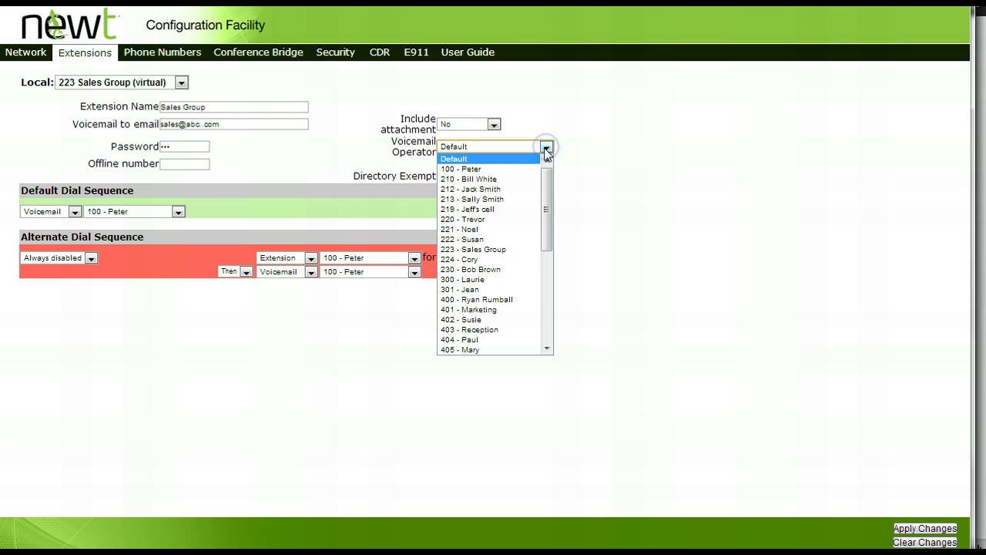
drag(538, 185, 515, 200)
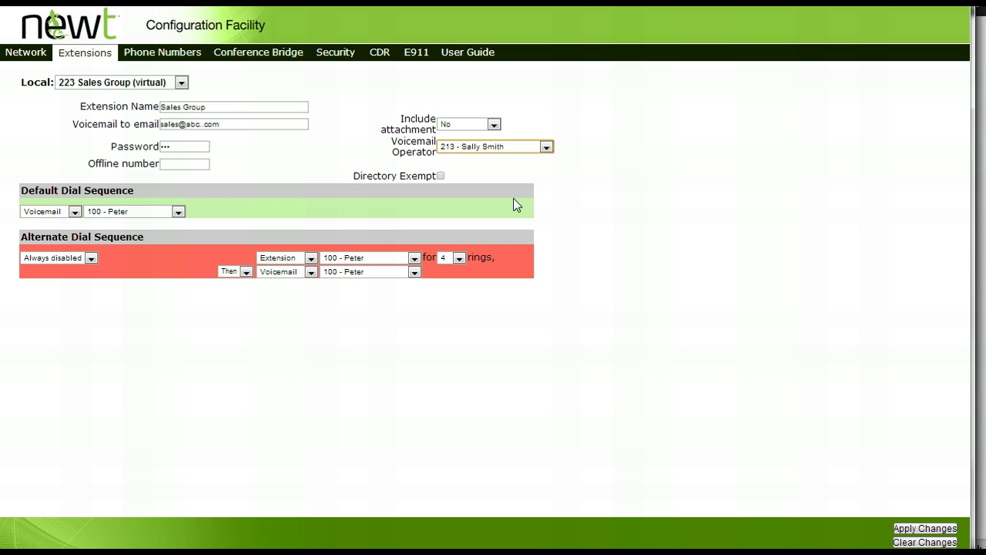
Exempt the extension from the directory and make the default sequence ring Group 2.
click(441, 175)
click(186, 163)
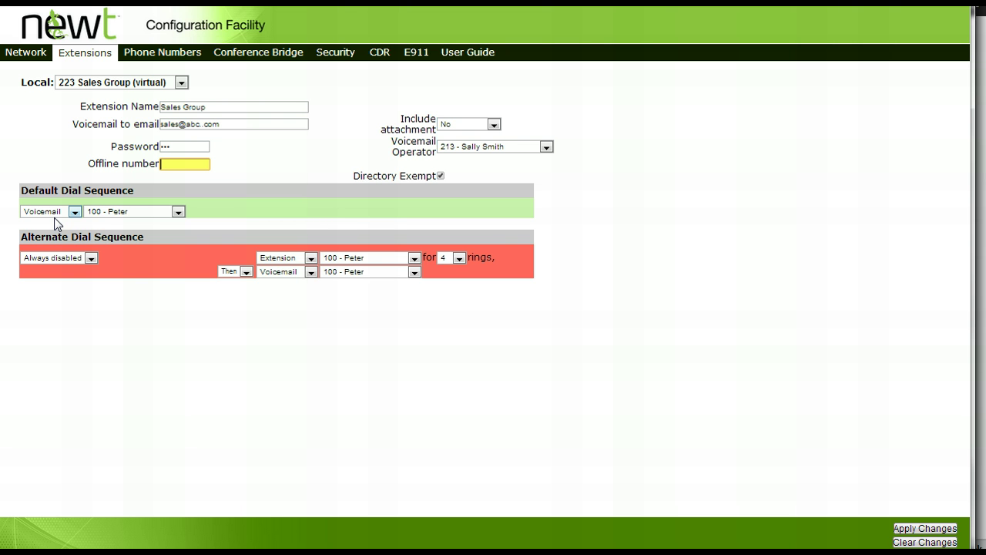
click(74, 213)
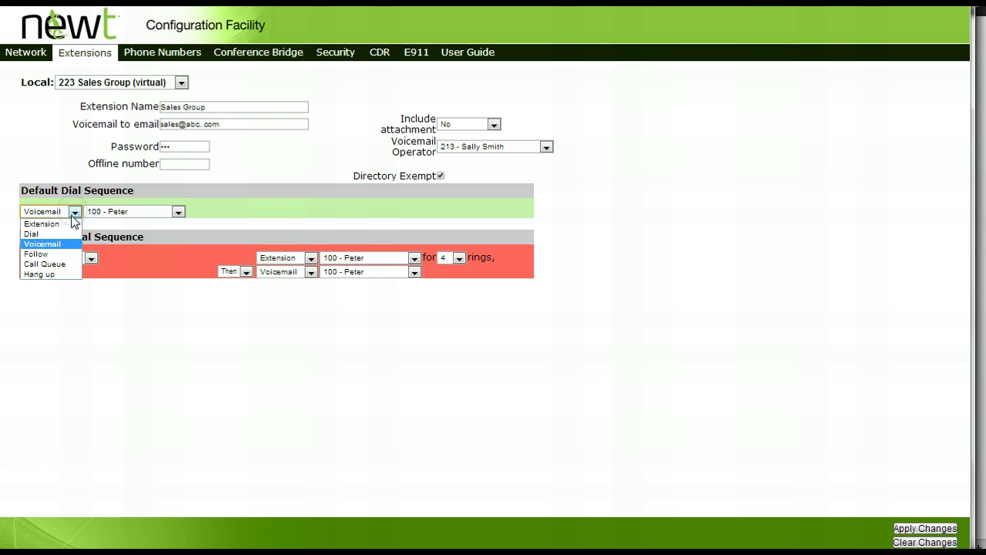
click(68, 223)
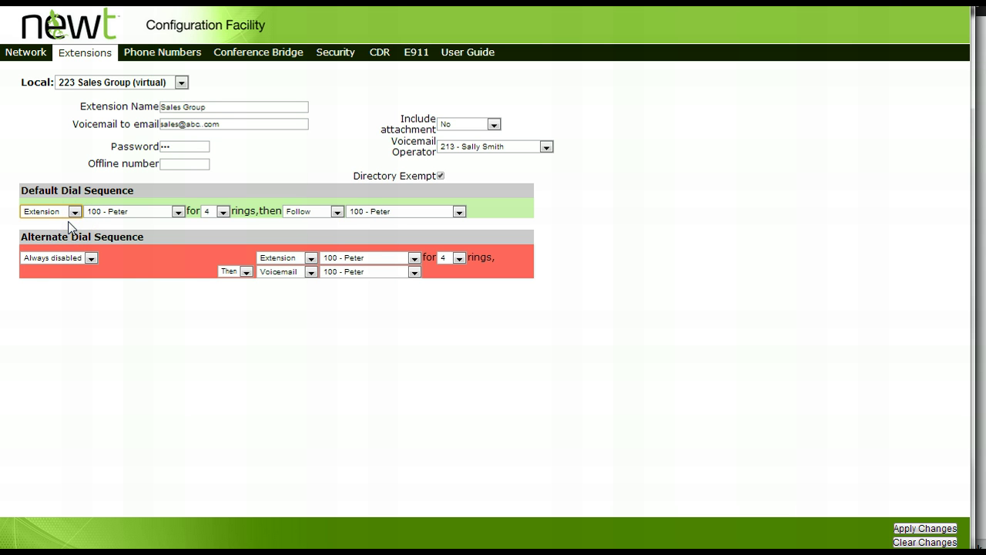
click(178, 212)
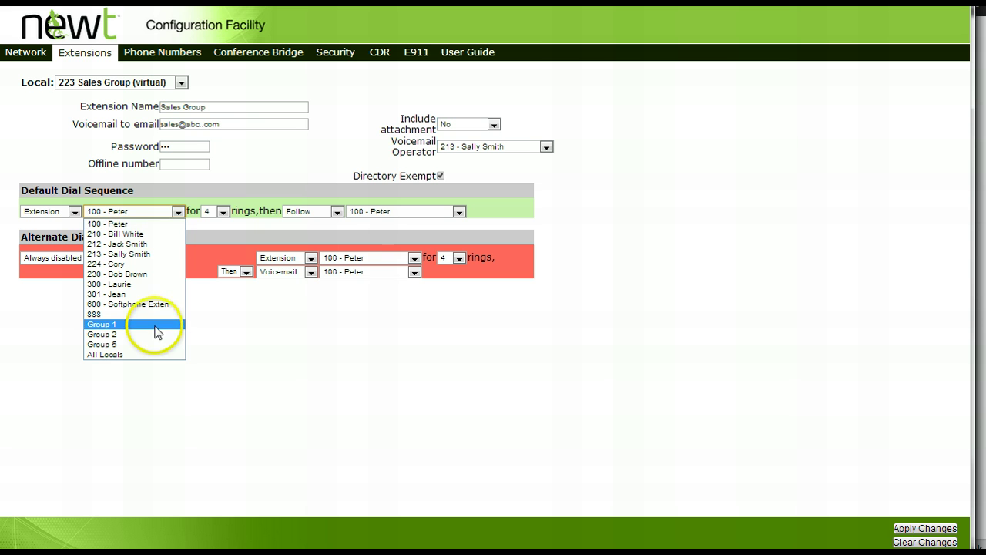
click(153, 334)
Ring for 5 rings, then fall back to voicemail 223 - Sales Group.
click(221, 212)
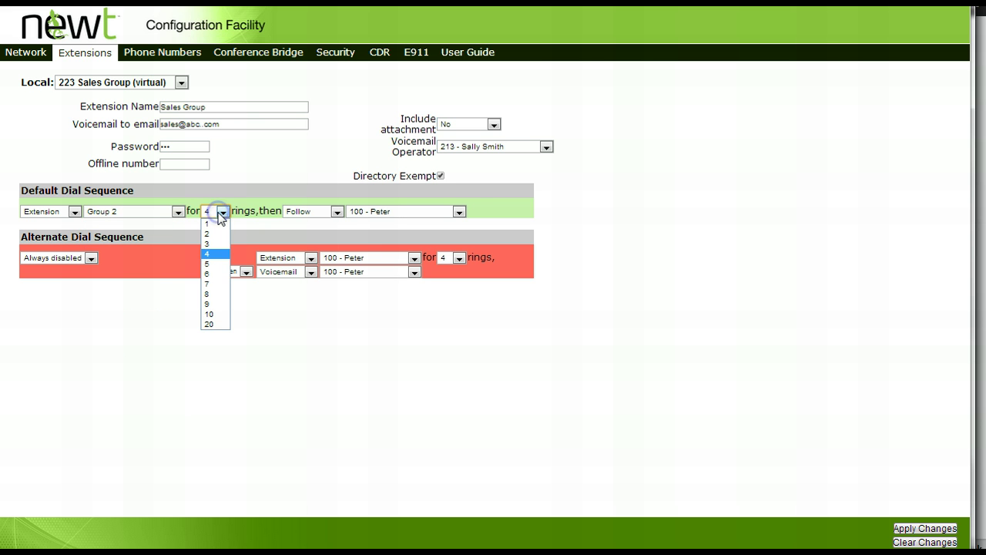
click(214, 264)
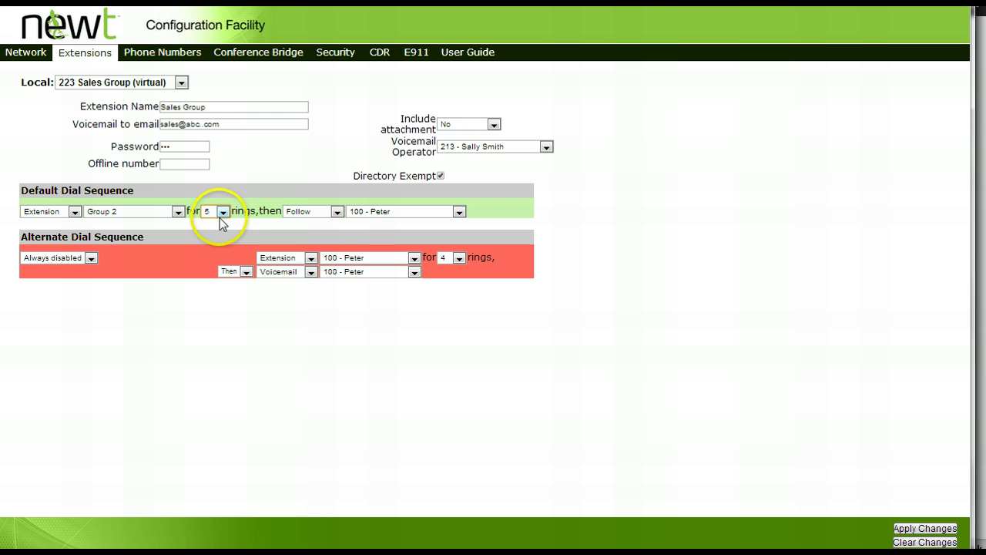
click(337, 212)
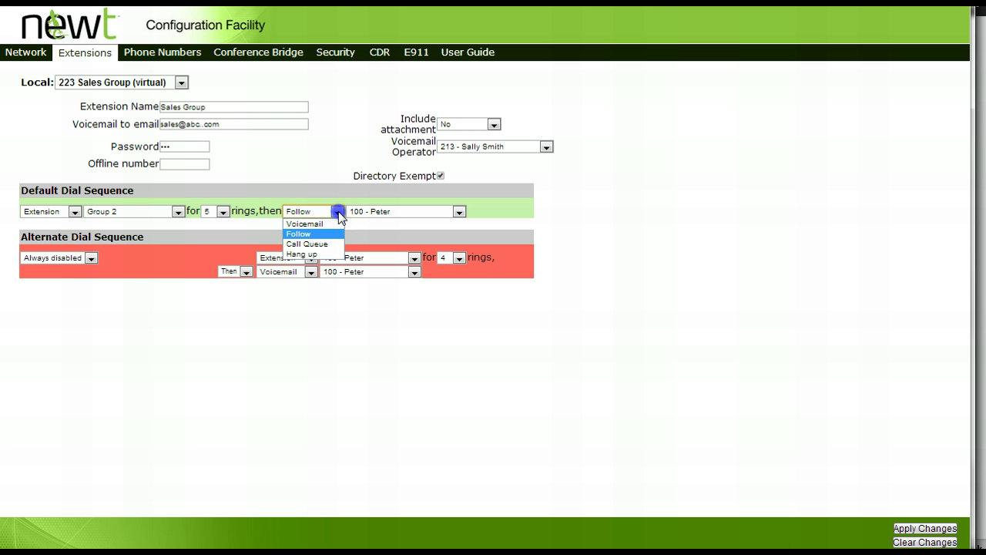
click(326, 224)
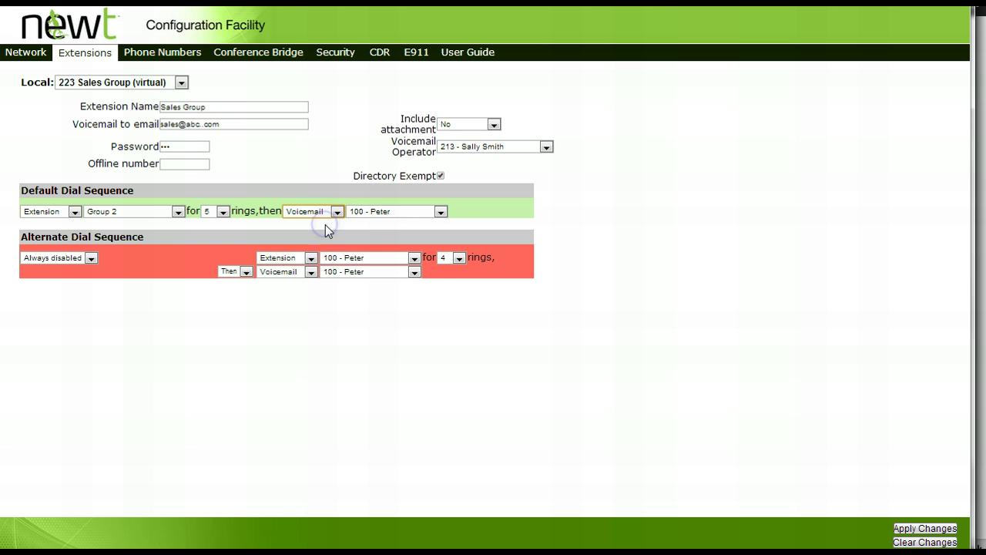
click(438, 214)
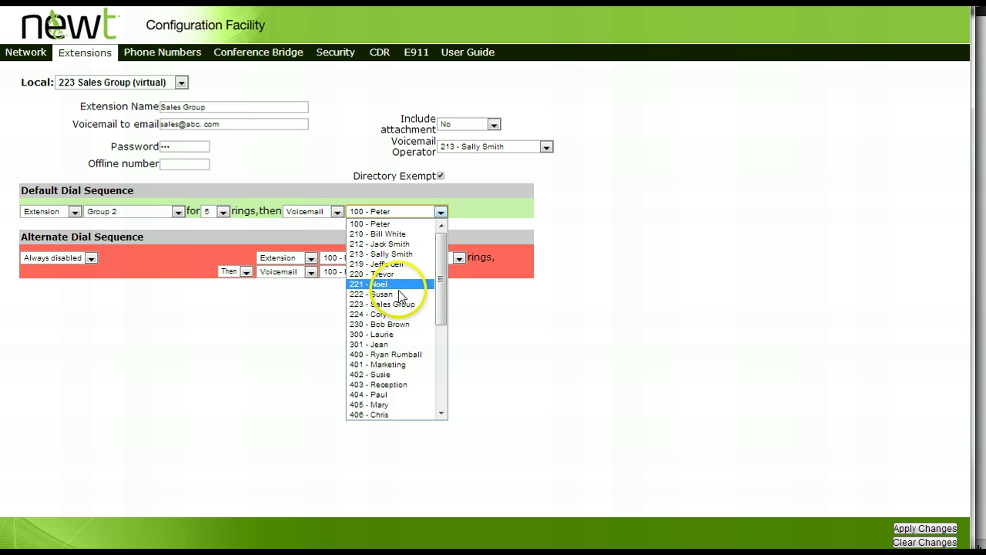
click(401, 305)
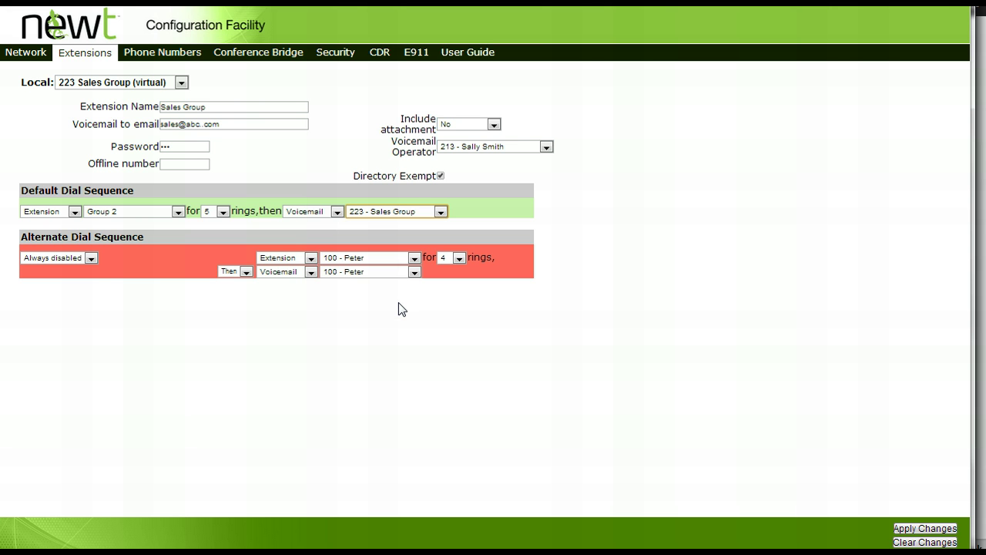
click(114, 253)
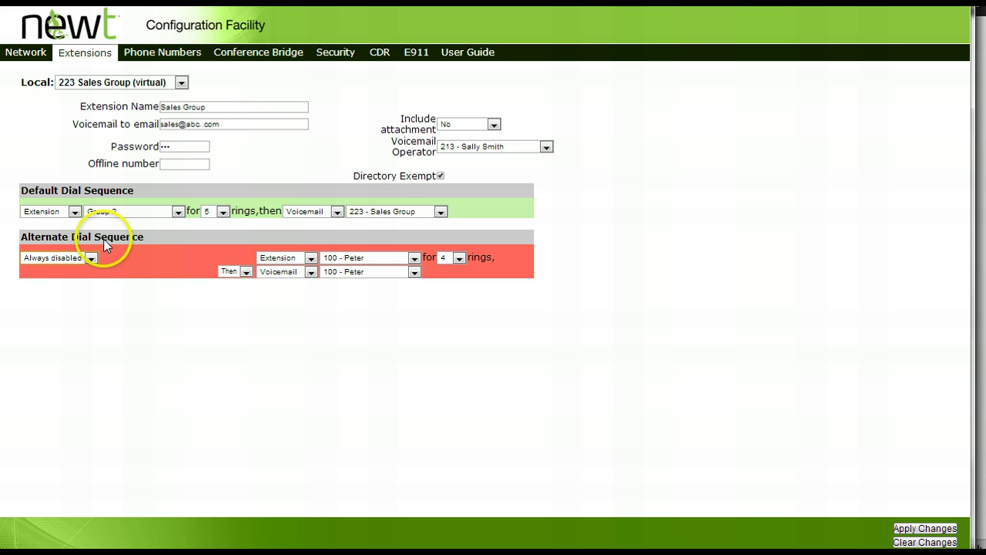
Enable the alternate sequence on set days, with Friday running 08:00 AM to 04:00 PM.
click(92, 259)
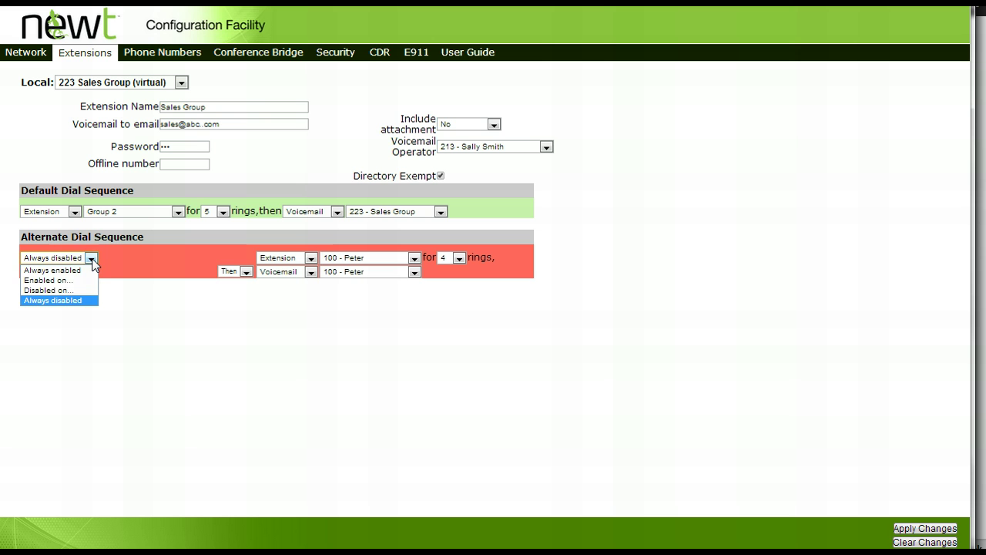
click(79, 280)
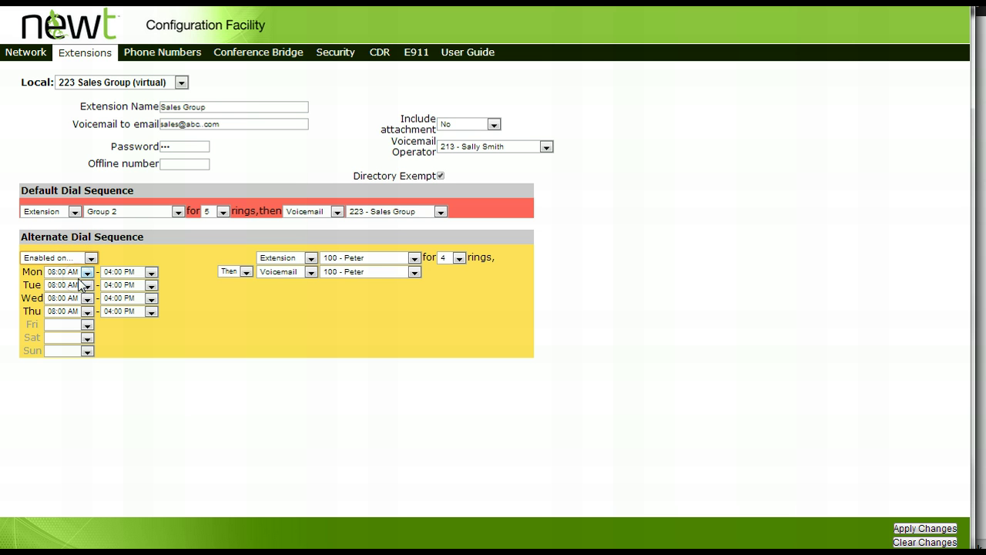
click(87, 324)
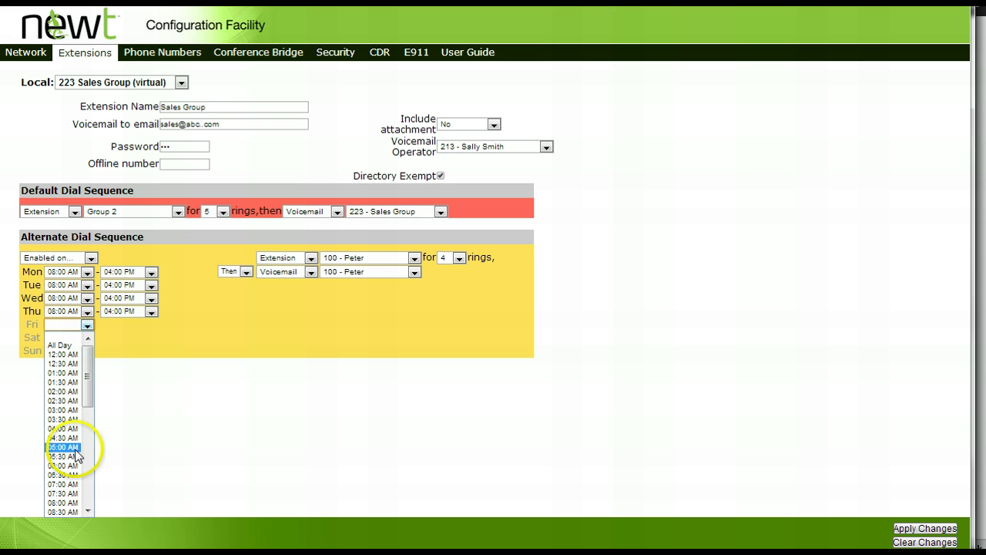
click(63, 503)
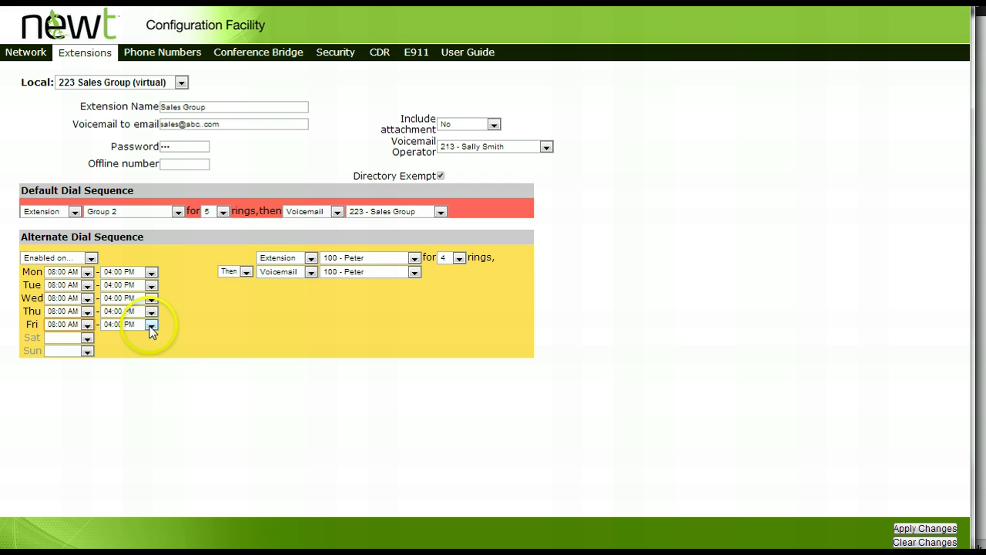
click(151, 326)
click(127, 478)
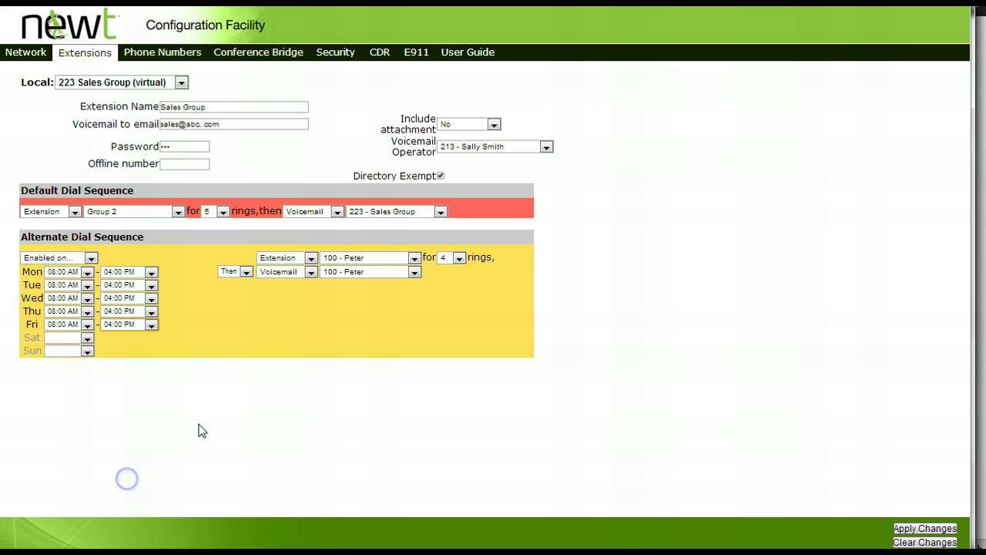
Make the alternate sequence ring Group 2 for 5 rings.
click(312, 259)
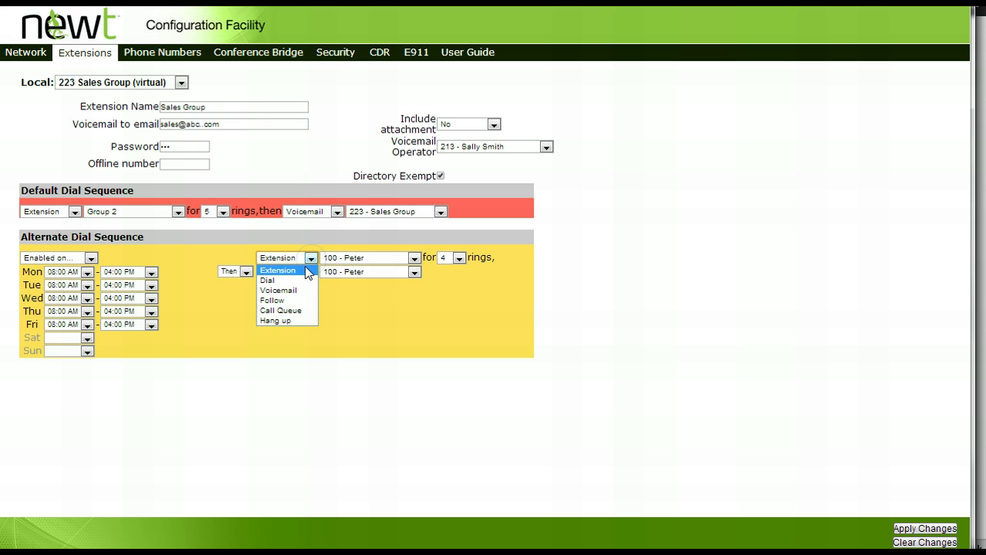
click(285, 290)
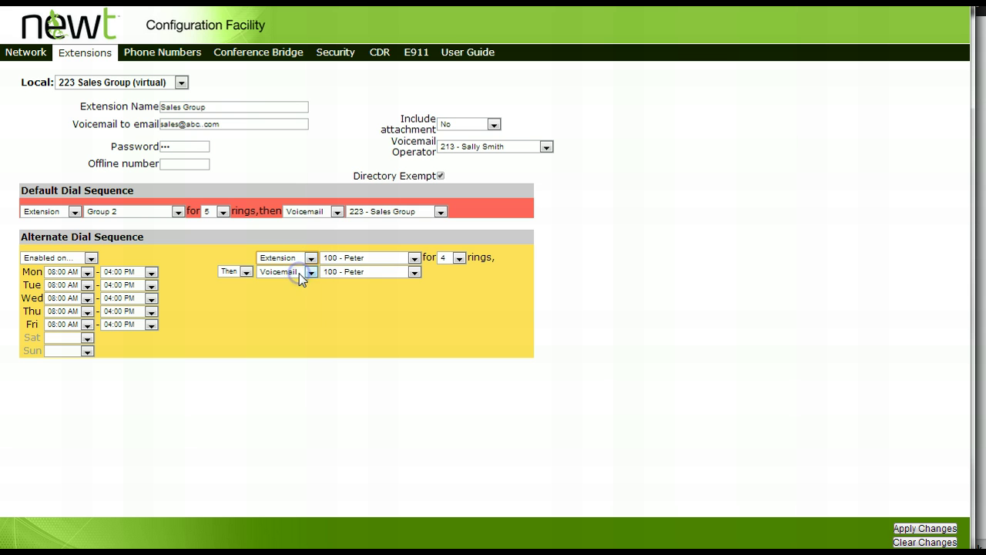
click(420, 258)
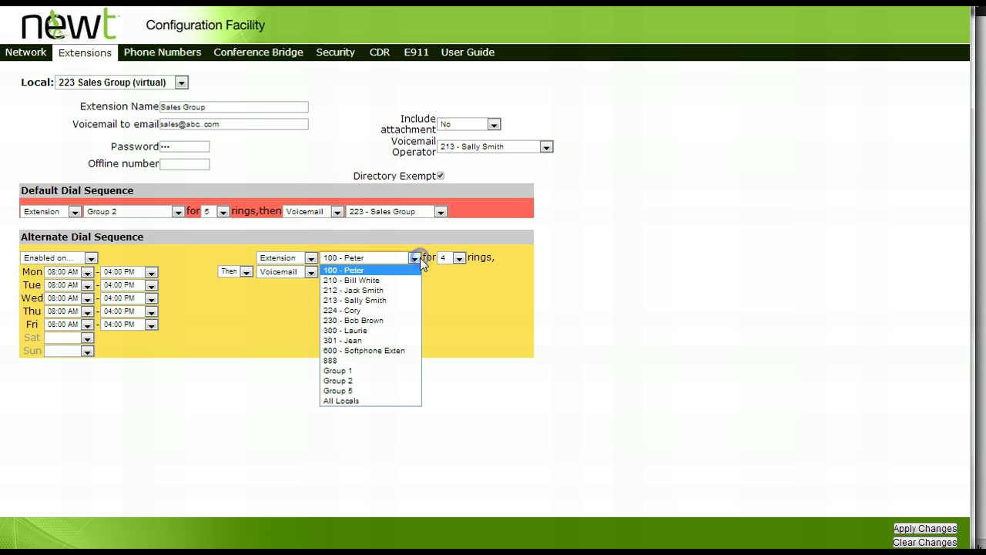
click(386, 382)
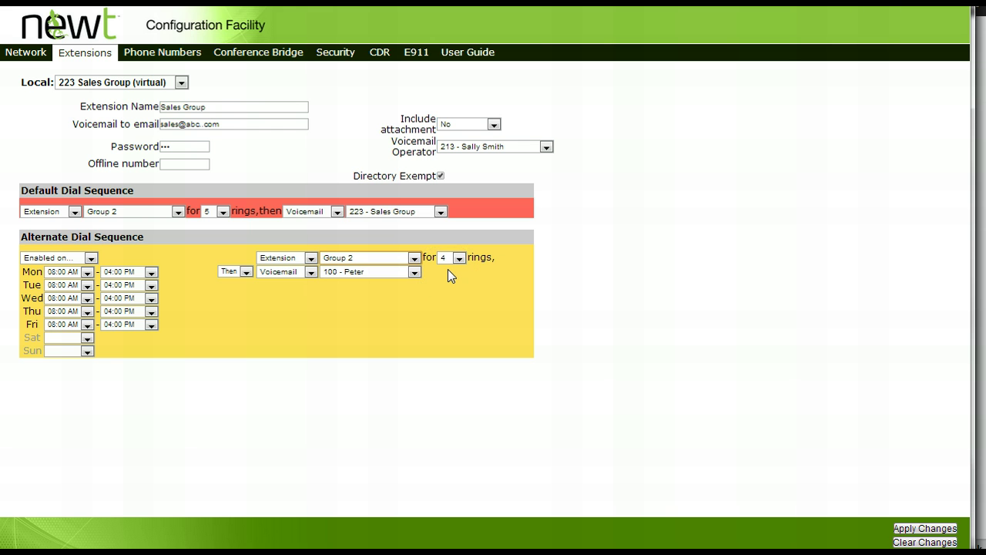
click(458, 257)
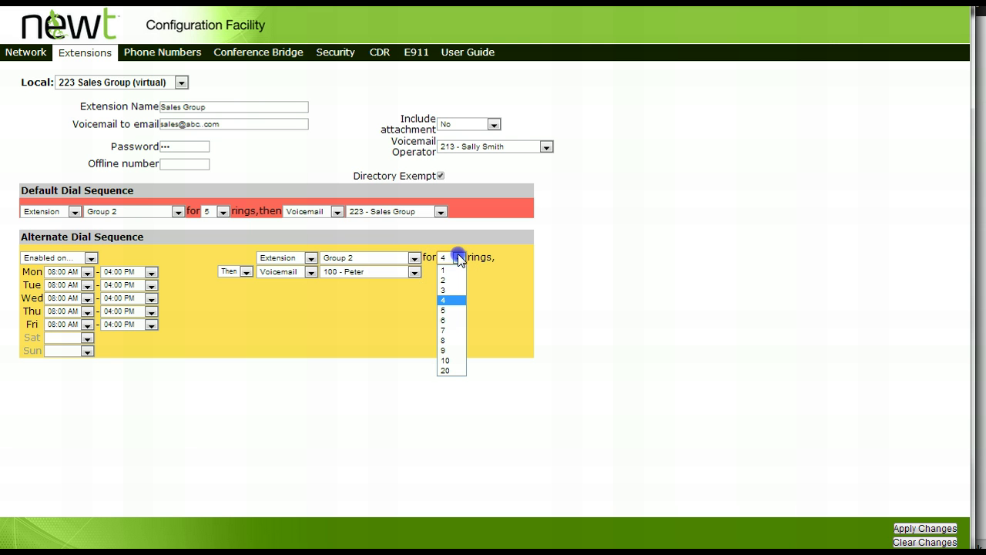
click(451, 311)
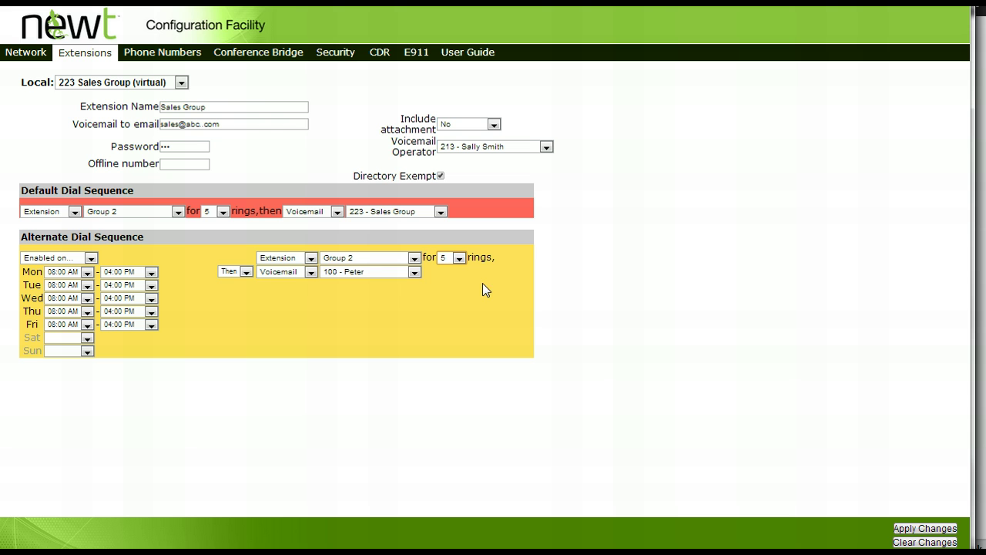
Send the alternate sequence's fallback to voicemail 223 - Sales Group.
click(312, 275)
click(305, 302)
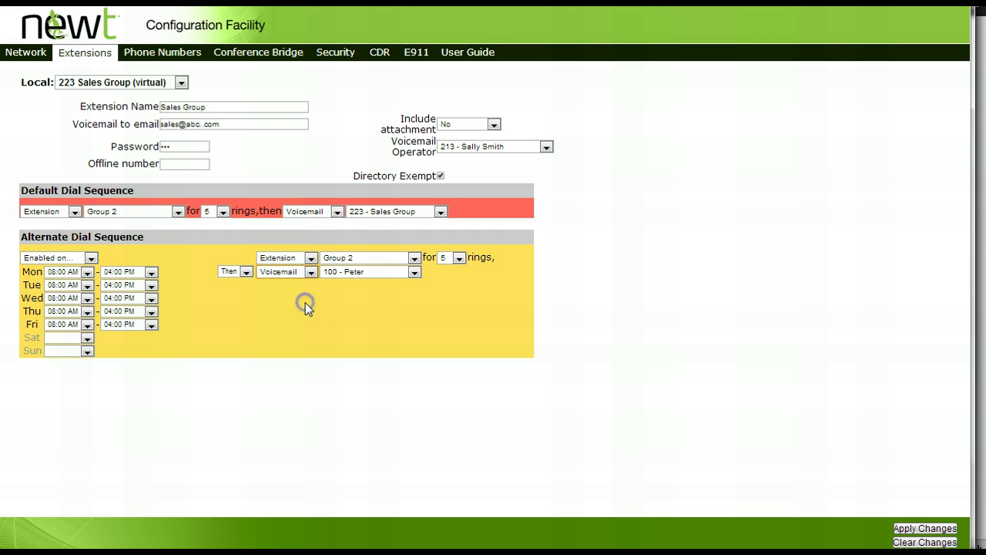
click(414, 272)
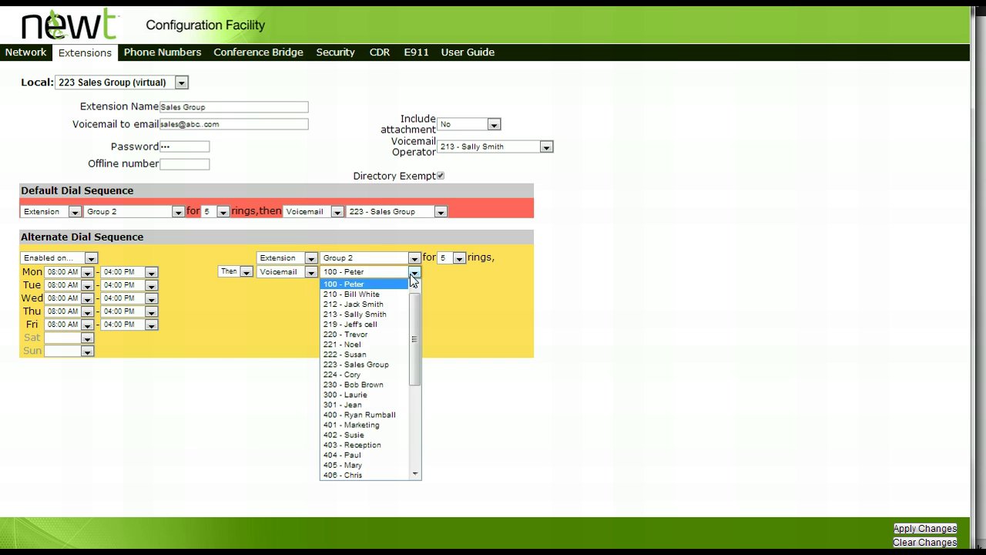
click(385, 363)
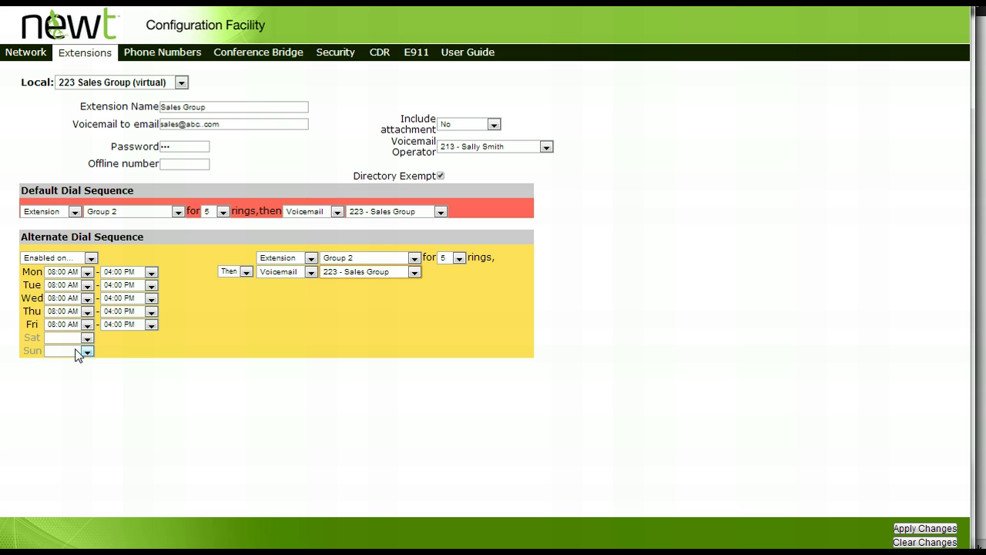
Change the default sequence to go straight to the 223 - Sales Group mailbox.
click(75, 212)
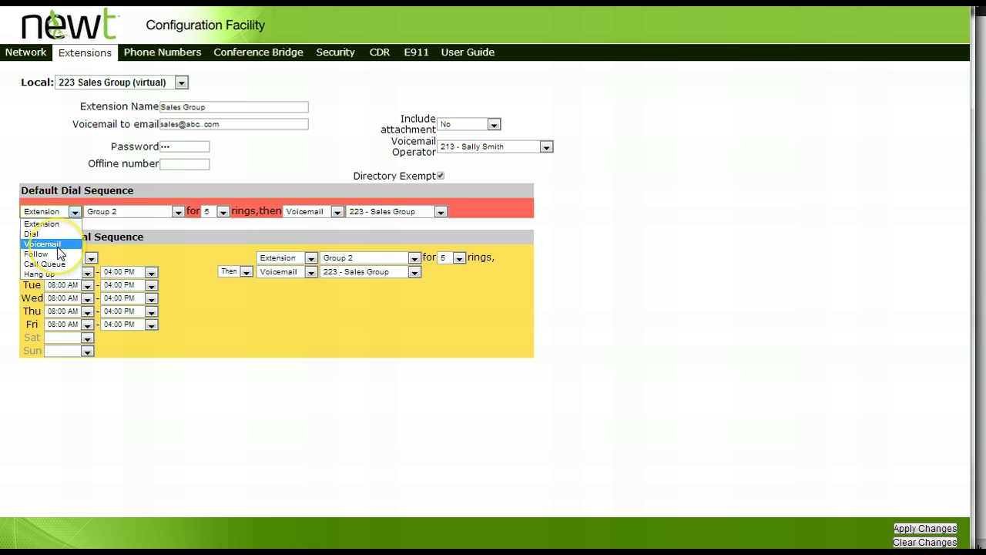
click(58, 245)
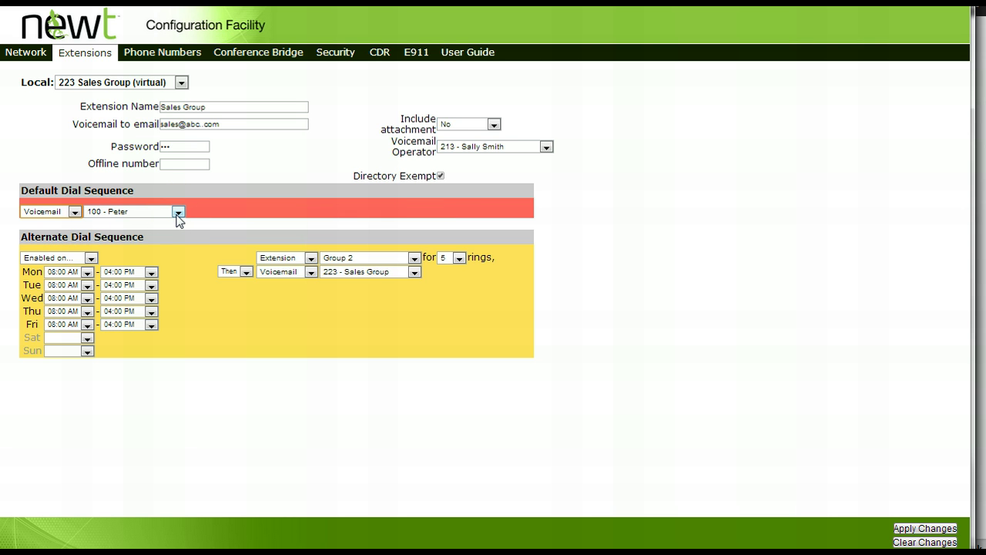
click(178, 212)
click(154, 285)
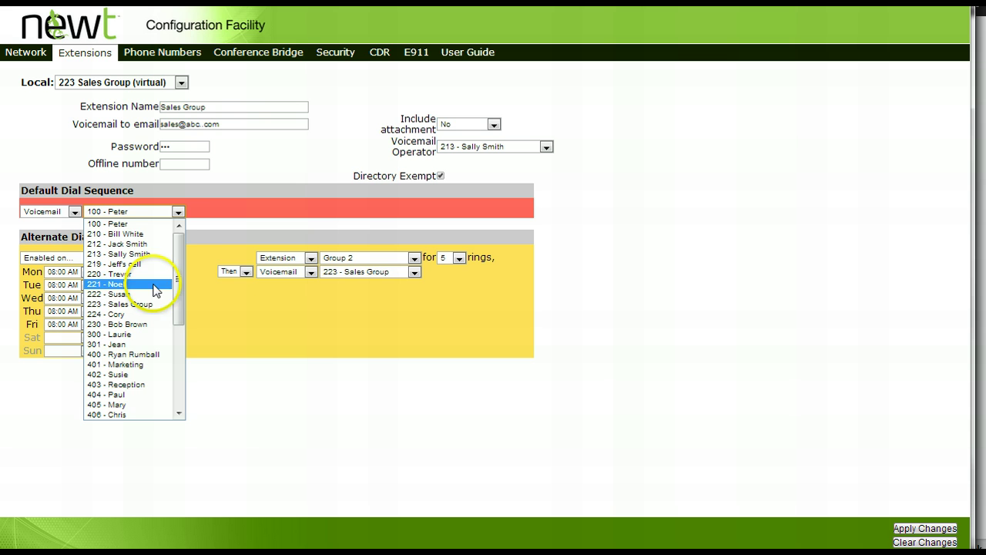
click(153, 304)
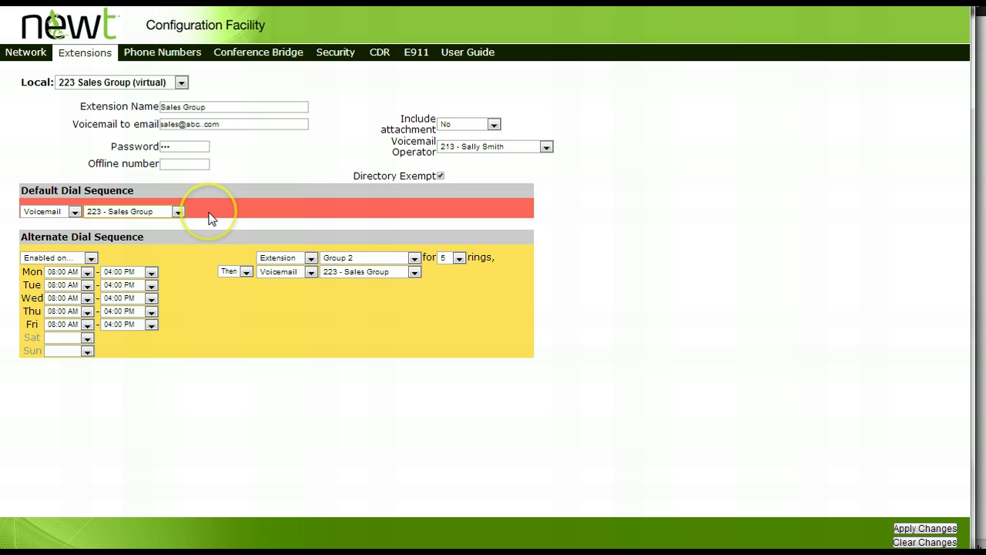
Apply the pending 223 Sales Group changes and reload the page.
click(563, 255)
click(716, 255)
click(724, 290)
click(902, 530)
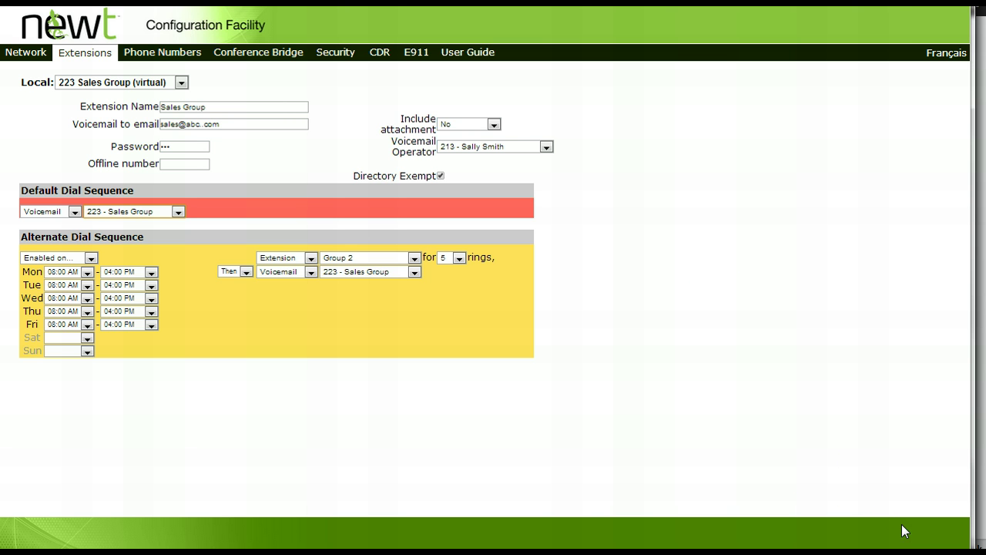
click(685, 346)
click(80, 60)
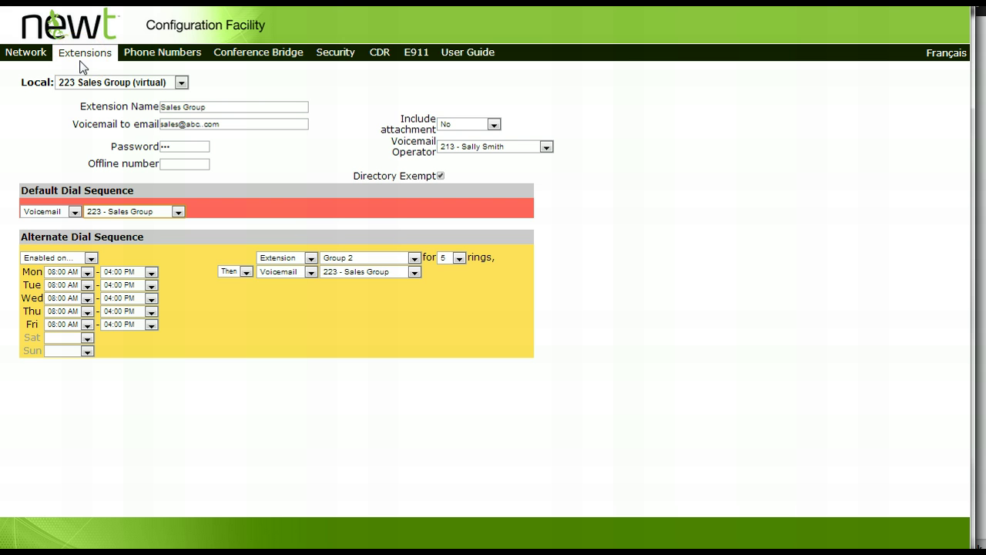